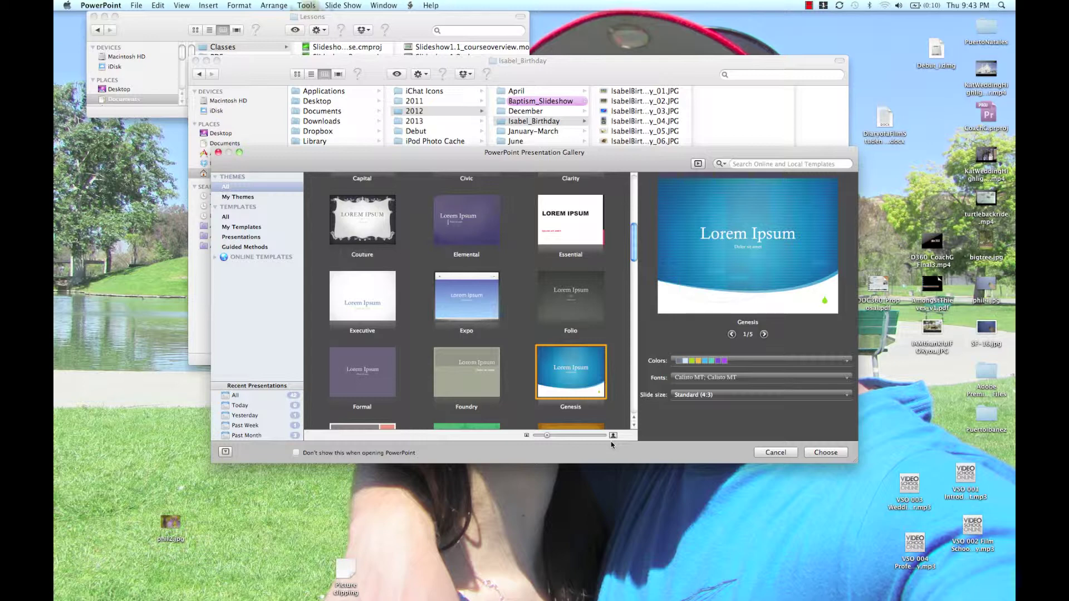
- Preview the White theme in the Presentation Gallery, then cancel without choosing a theme
drag(583, 167, 548, 100)
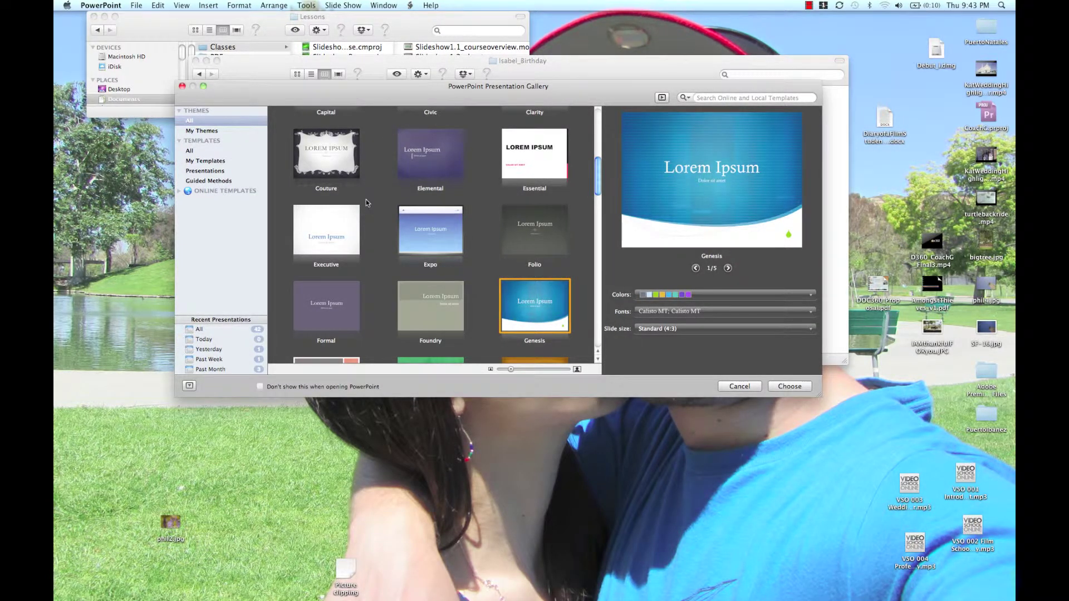
scroll(365, 203, down, 3)
scroll(366, 202, up, 5)
scroll(366, 202, up, 5)
click(334, 136)
click(744, 388)
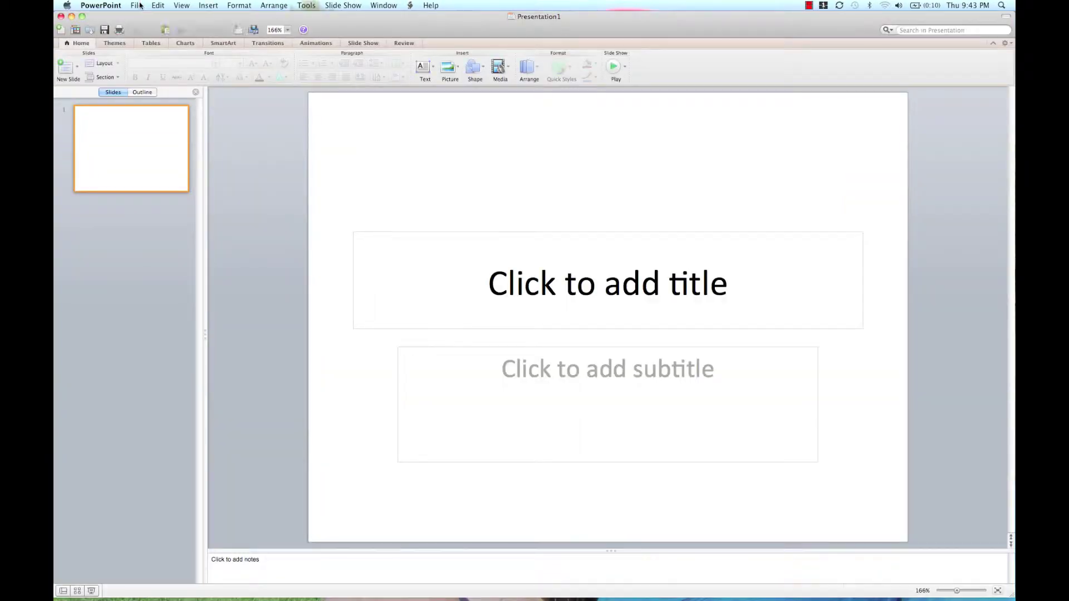
- Set the blank presentation's slide size to Widescreen (16:9)
click(141, 5)
click(231, 282)
click(115, 43)
click(73, 68)
click(88, 99)
- Title the first slide 'Quick 5 Minute Slideshow' with the subtitle 'AWESOME!!!'
click(507, 294)
text(Quick 5 M)
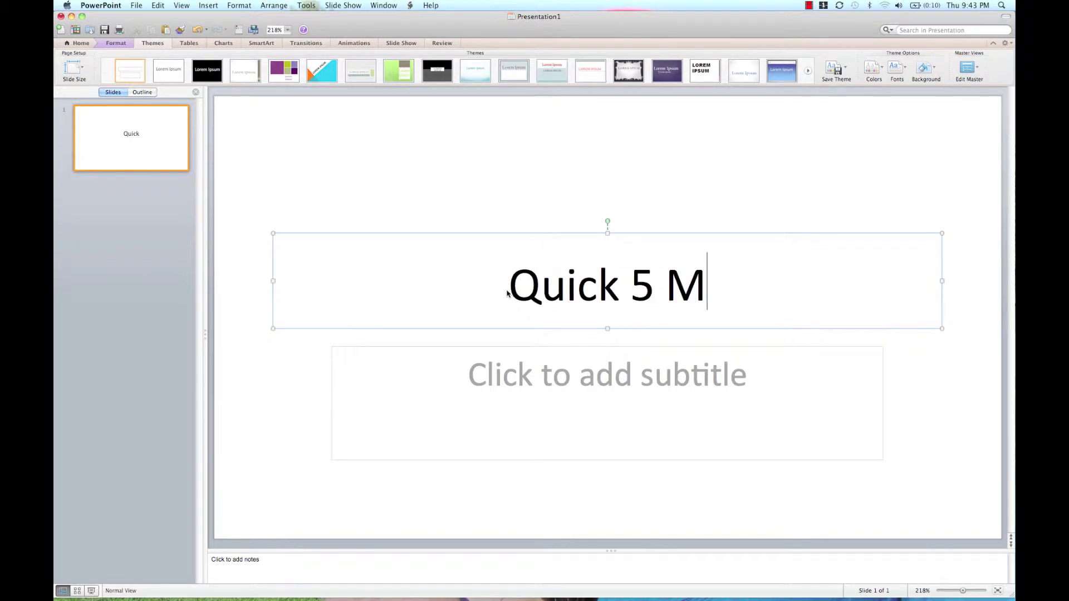
text(inute Slidews)
key(BackSpace)
key(BackSpace)
key(BackSpace)
text(eshow)
click(516, 381)
text(AWESOME!!!)
click(271, 164)
- Apply a solid light blue fill to the title slide background through Format Background
click(929, 71)
click(913, 201)
click(227, 34)
click(197, 35)
click(247, 50)
click(240, 132)
click(247, 49)
click(253, 99)
click(281, 50)
click(254, 105)
click(304, 241)
- Make the AWESOME!!! subtitle red, bold and italic
triple_click(616, 375)
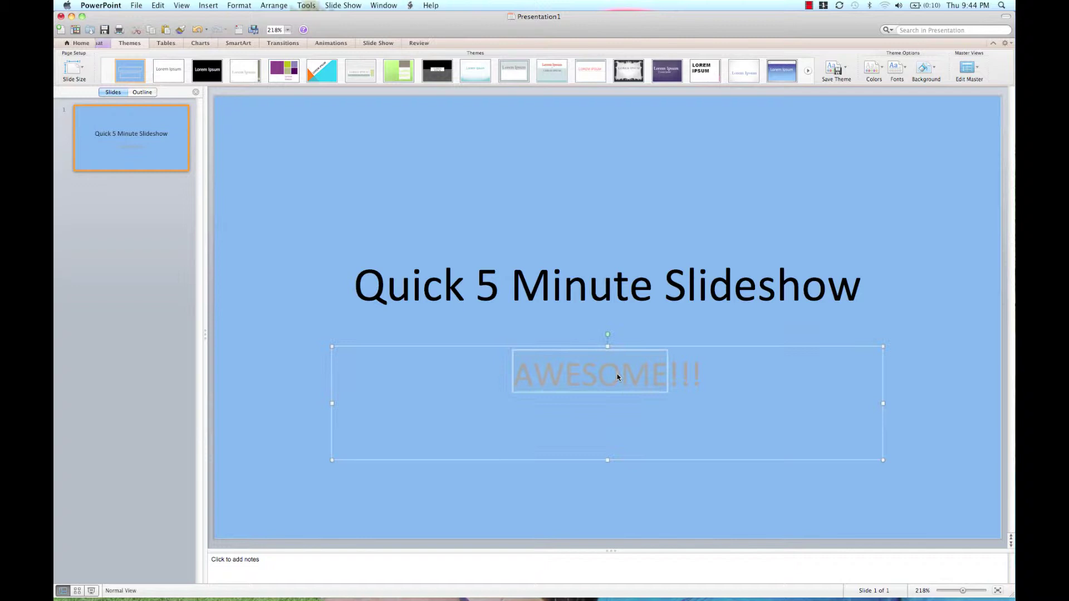
click(81, 43)
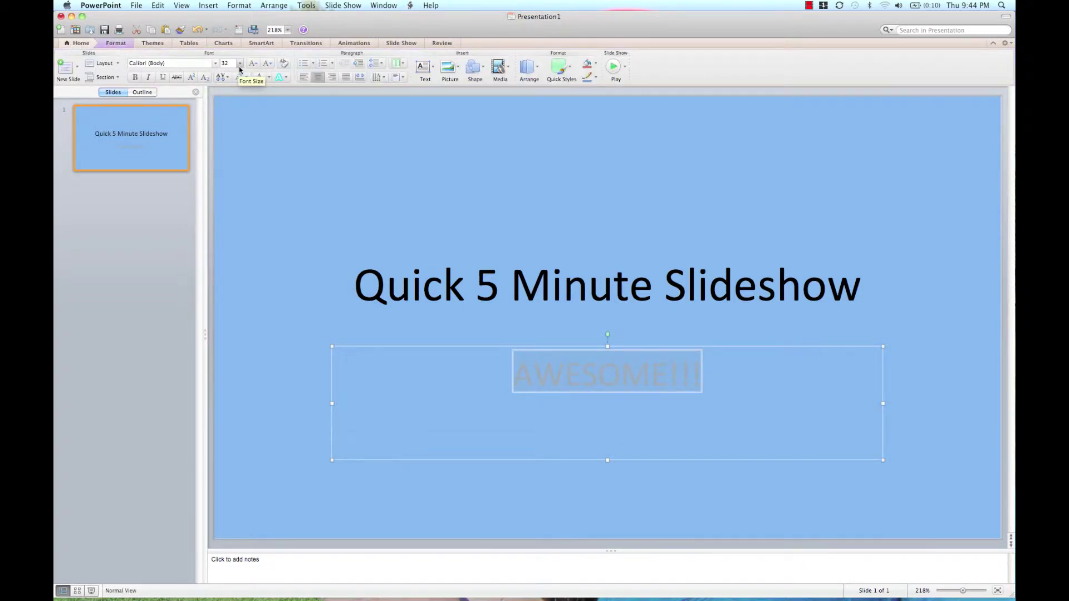
click(265, 81)
click(134, 76)
click(148, 77)
- Make the 'Quick 5 Minute Slideshow' title bold and underlined
triple_click(582, 285)
click(135, 77)
click(167, 78)
click(224, 124)
- Add blank-layout slides after the title until the deck has ten slides
click(65, 67)
click(105, 64)
click(173, 166)
key(Return)
key(Return)
key(Return)
key(super+d)
key(super+d)
key(super+d)
key(super+d)
key(super+d)
- Select slide 2 and bring up the Isabel_Birthday photo folder in Finder
scroll(133, 161, up, 10)
click(134, 215)
key(super+Tab)
key(super+Tab)
- Place Isabel_Birthday photos on slides 2 and 3, and the balloon photo on slide 4
drag(631, 68, 295, 236)
click(165, 286)
click(155, 289)
key(super+Tab)
drag(771, 100, 240, 334)
click(136, 354)
key(super+Tab)
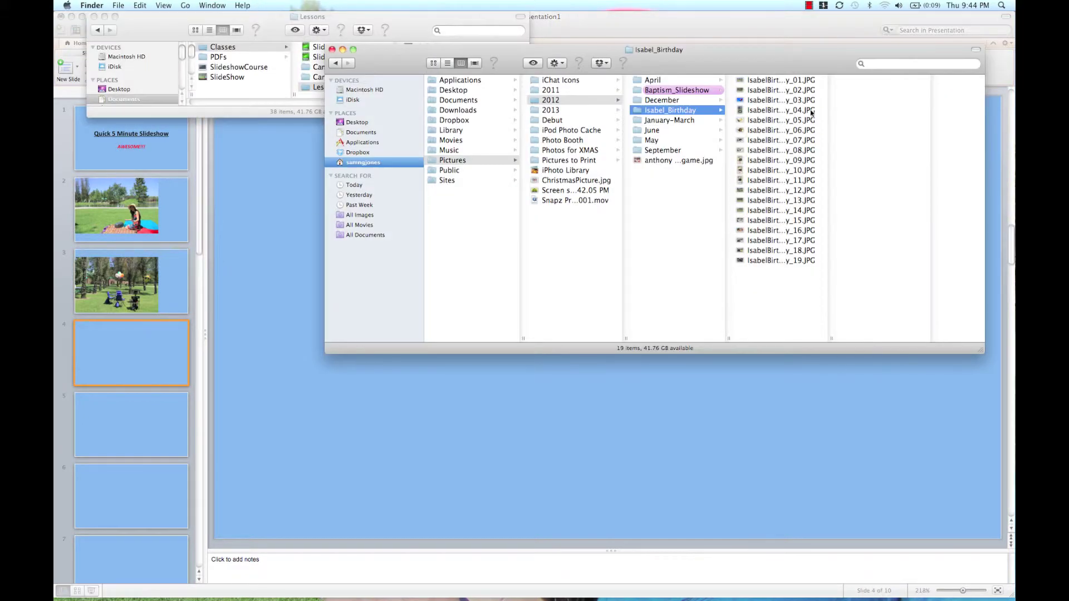
drag(785, 119, 248, 349)
- Place the picnic photo on slide 5, IsabelBirthday_05.JPG on slide 6, IsabelBirthday_06.JPG on slide 7
click(122, 430)
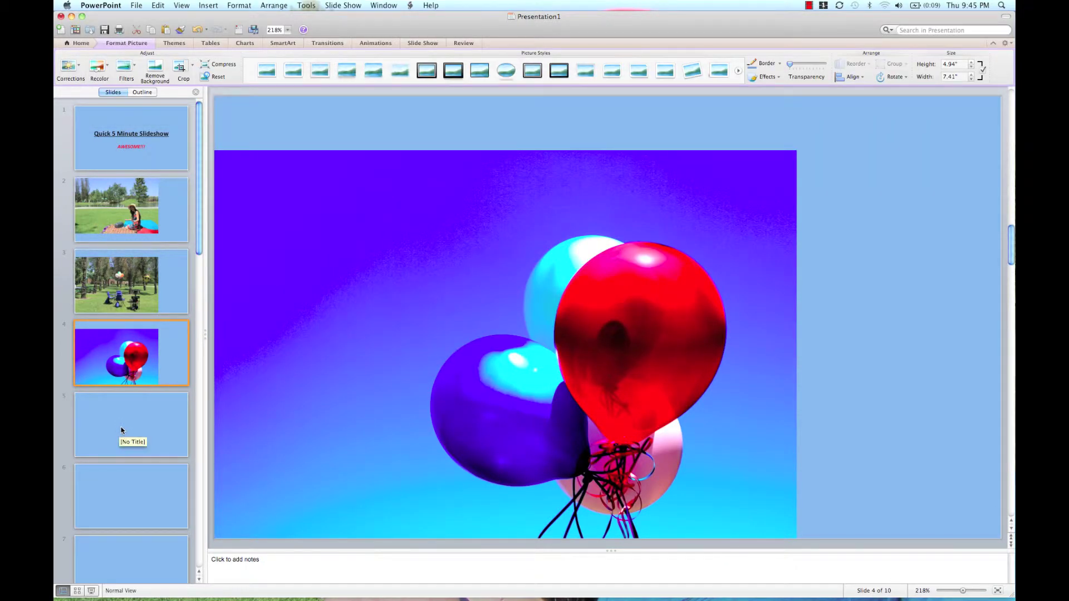
click(122, 430)
key(super+Tab)
drag(760, 115, 178, 445)
click(154, 485)
key(super+Tab)
drag(764, 121, 244, 434)
scroll(147, 467, down, 5)
click(142, 301)
key(super+Tab)
click(780, 130)
drag(298, 383, 283, 383)
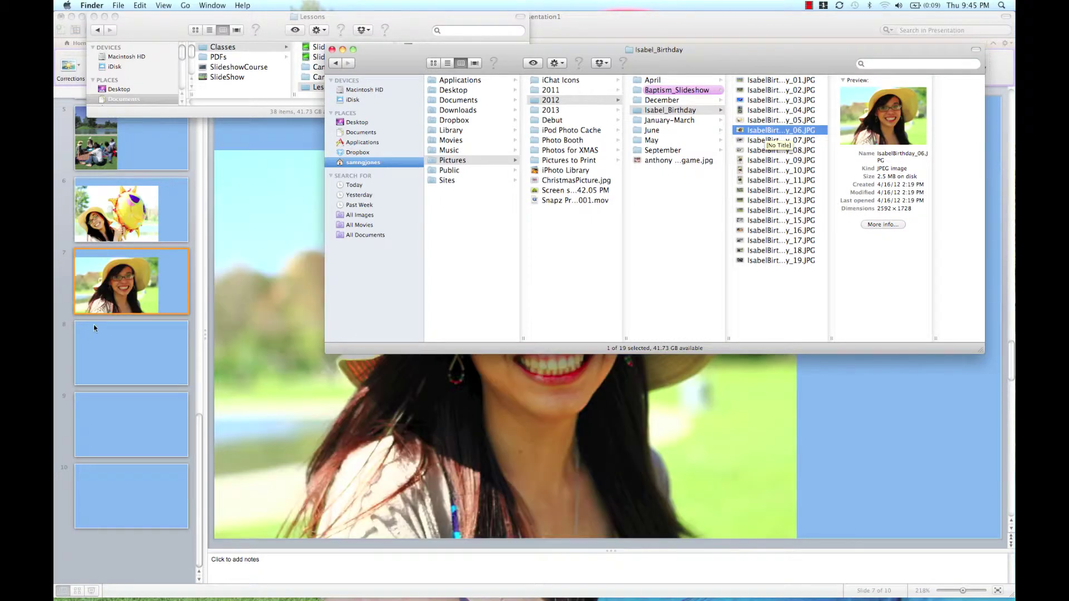
- Place IsabelBirthday_08, _09 and _10.JPG on slides 8, 9 and 10
click(97, 343)
key(super+Tab)
click(788, 129)
click(779, 150)
drag(778, 151, 442, 359)
drag(403, 395, 401, 397)
click(115, 425)
key(super+Tab)
click(764, 160)
drag(763, 160, 316, 401)
drag(223, 512, 259, 485)
click(147, 477)
key(super+Tab)
click(778, 170)
drag(779, 170, 333, 435)
- Return to the presentation and move to slide 2
scroll(143, 388, up, 5)
click(143, 388)
click(178, 142)
key(Down)
- Enlarge the slide 2 and balloon photos, and shrink and centre the slide 3 photo
drag(795, 482, 832, 509)
drag(739, 483, 752, 504)
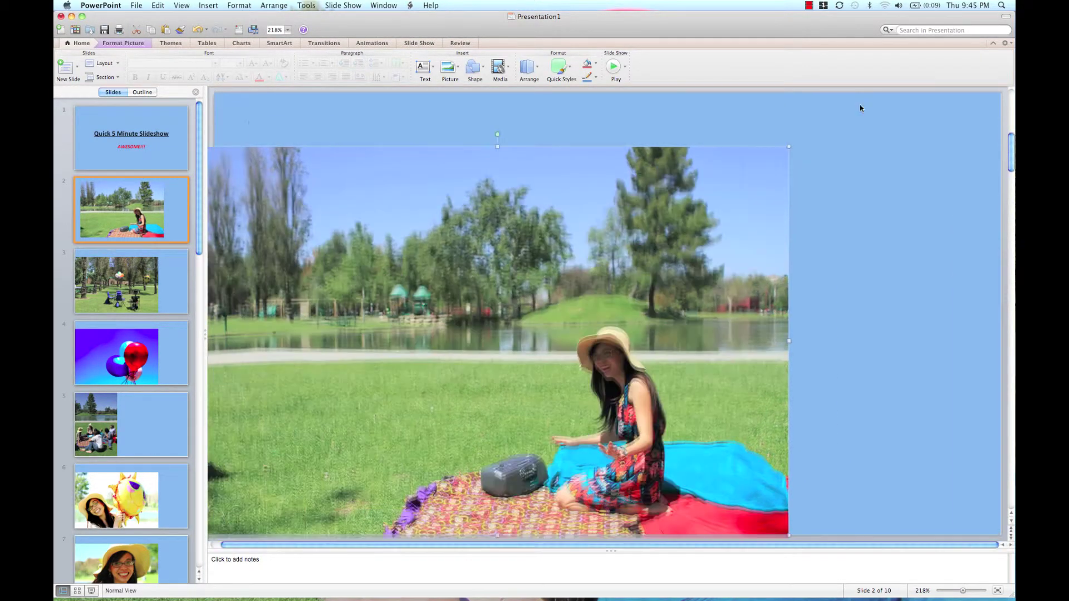
drag(791, 145, 1009, 79)
click(153, 271)
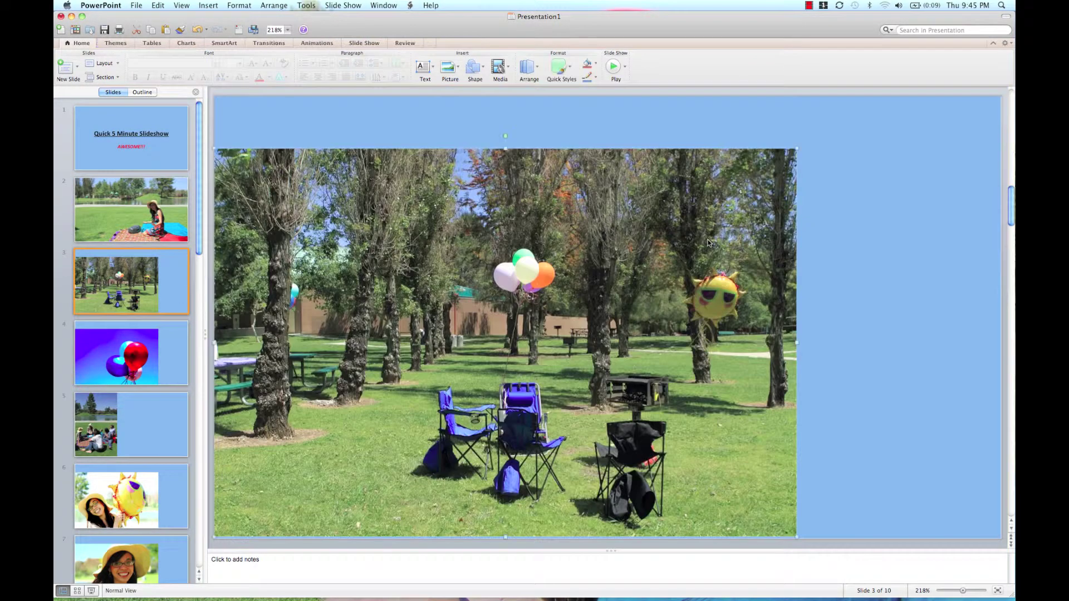
click(707, 240)
drag(796, 147, 705, 207)
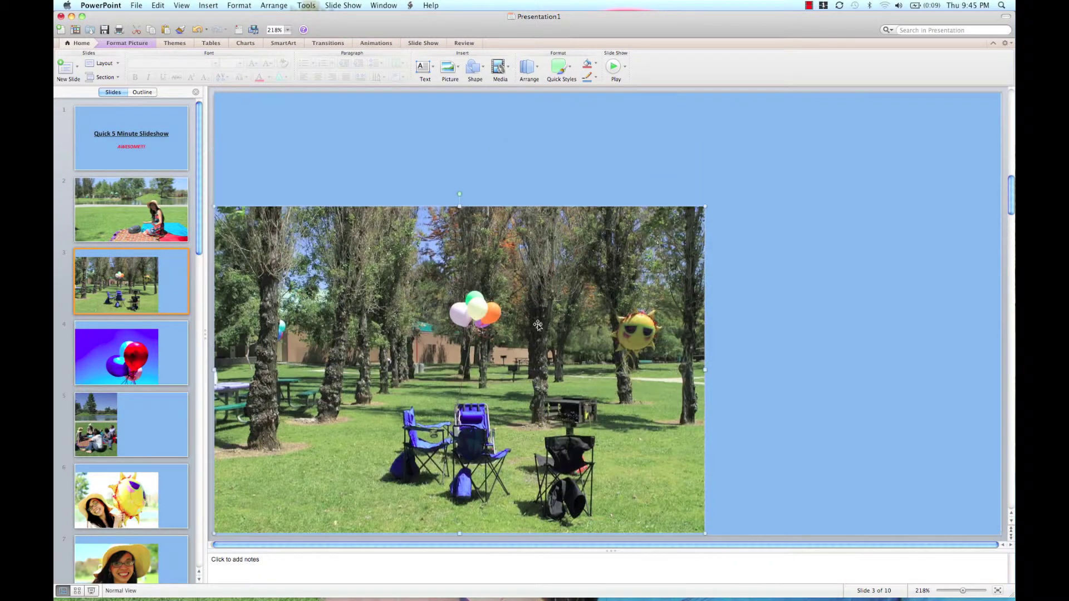
drag(596, 284, 687, 274)
click(124, 380)
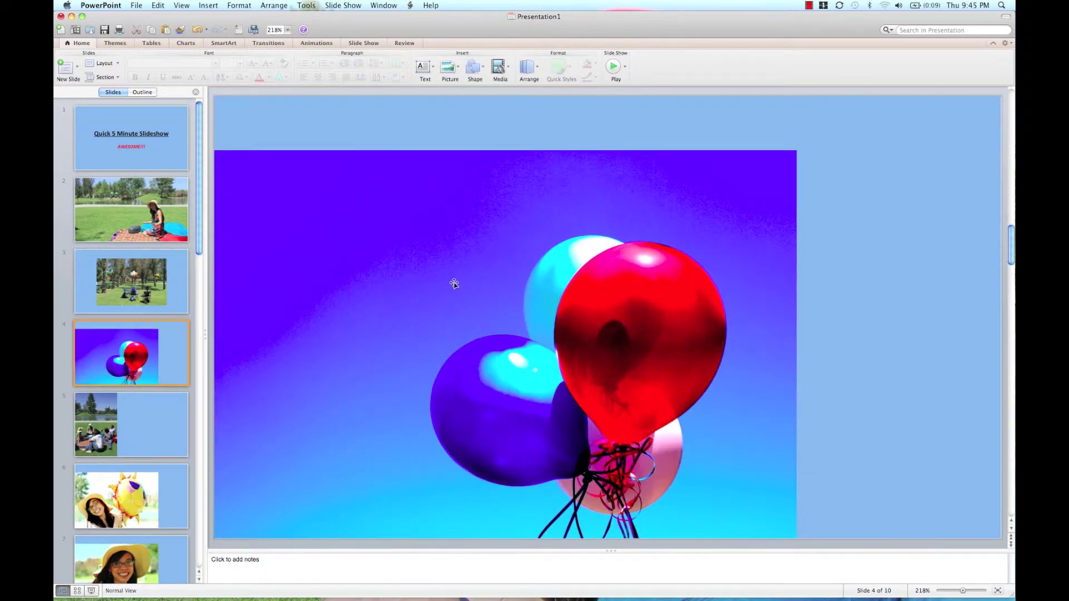
click(454, 284)
drag(797, 148, 1002, 87)
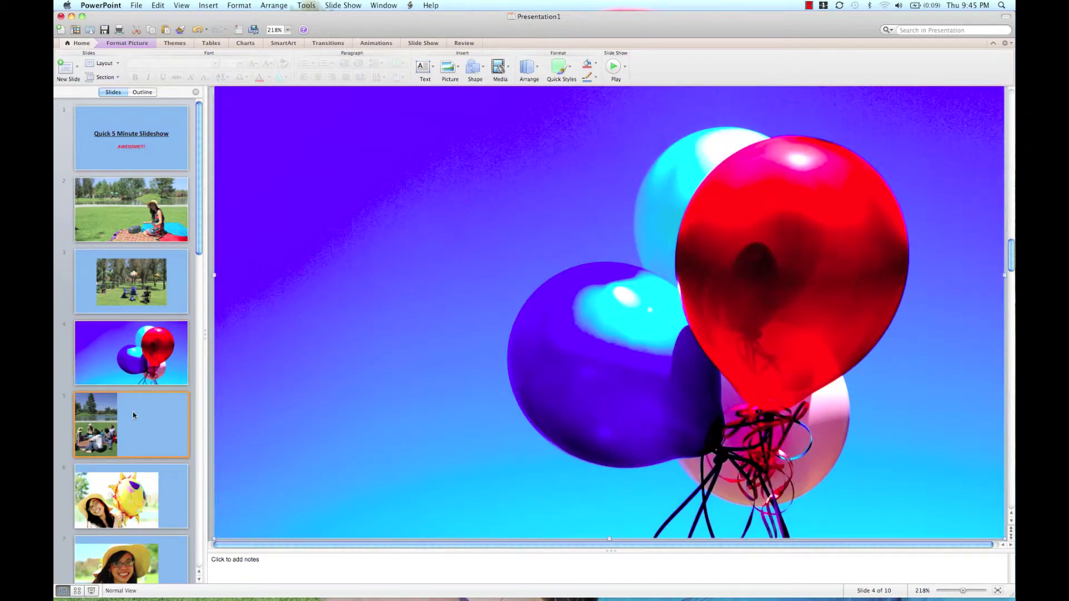
- Move the slide 5 photo right, enlarge slide 6's photo, and fit slide 7's photo to the slide
click(137, 414)
drag(439, 296, 696, 300)
key(Down)
drag(802, 149, 1012, 92)
scroll(114, 409, down, 5)
click(117, 306)
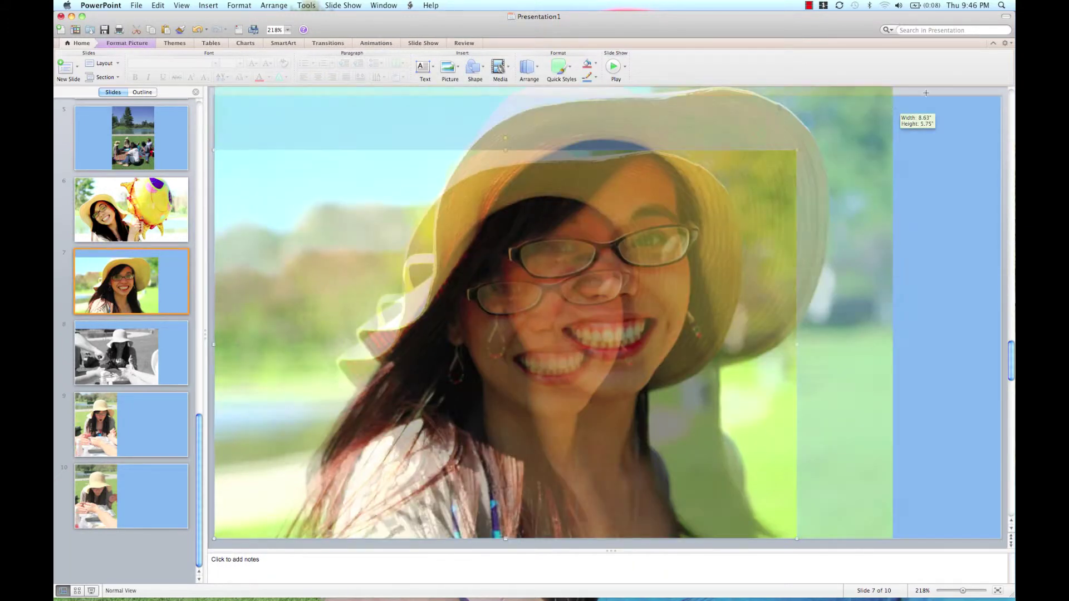
mouse_move(926, 92)
mouse_down()
mouse_move(944, 93)
mouse_move(917, 89)
mouse_up()
drag(905, 131, 905, 147)
drag(740, 171, 816, 171)
drag(392, 310, 393, 362)
drag(299, 146, 214, 88)
- Centre the photos on slides 8, 9 and 10
click(155, 349)
click(579, 284)
drag(579, 284, 650, 272)
click(129, 419)
drag(496, 273, 726, 296)
drag(493, 273, 478, 276)
click(139, 494)
drag(408, 299, 662, 299)
- Give the title slide a Fade transition
scroll(220, 244, up, 5)
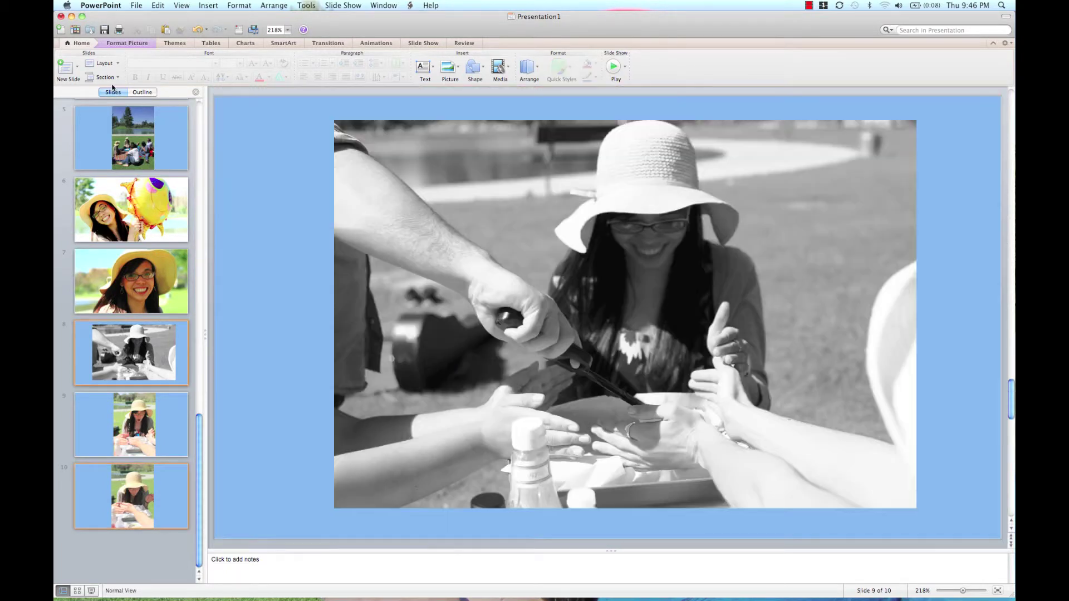
scroll(127, 153, up, 5)
click(155, 167)
click(271, 43)
click(156, 132)
click(189, 69)
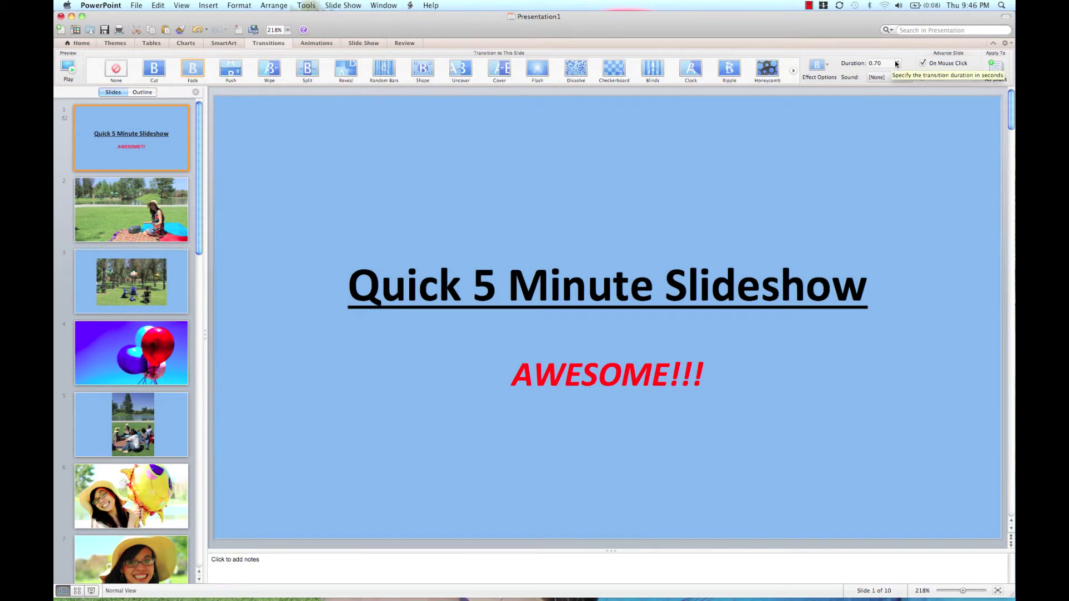
- Set fade duration 1.00, turn off On Mouse Click, advance after 1.00, apply to all slides
click(897, 62)
click(898, 61)
click(923, 63)
click(974, 76)
click(995, 68)
- Drop an mp3 track found via Finder search onto slide 1 and move its icon off the left edge
key(super+Tab)
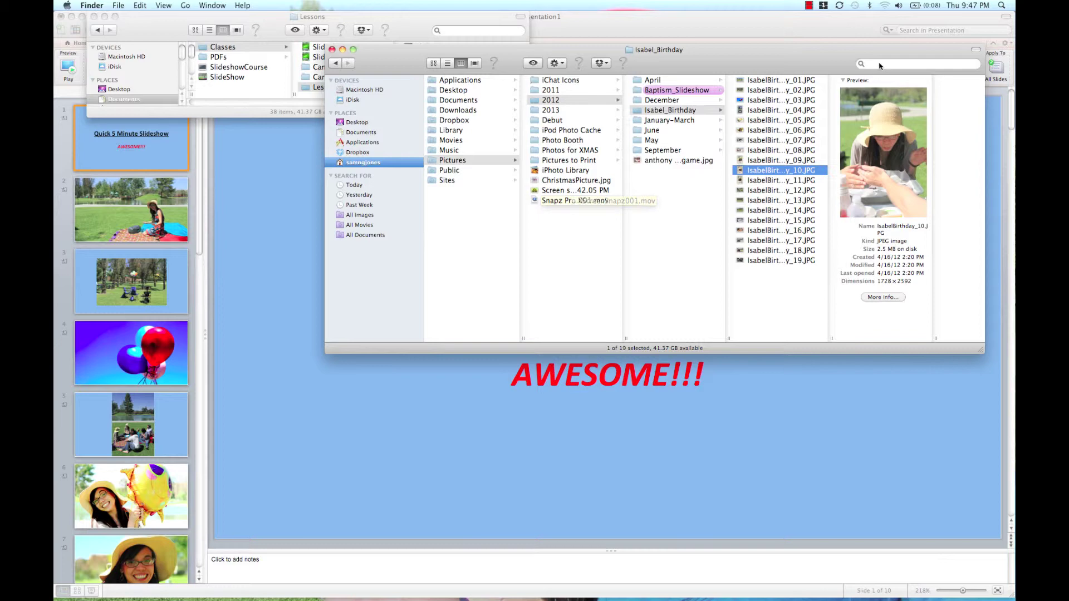
click(879, 64)
text(mp3)
scroll(726, 229, down, 1)
drag(791, 222, 232, 454)
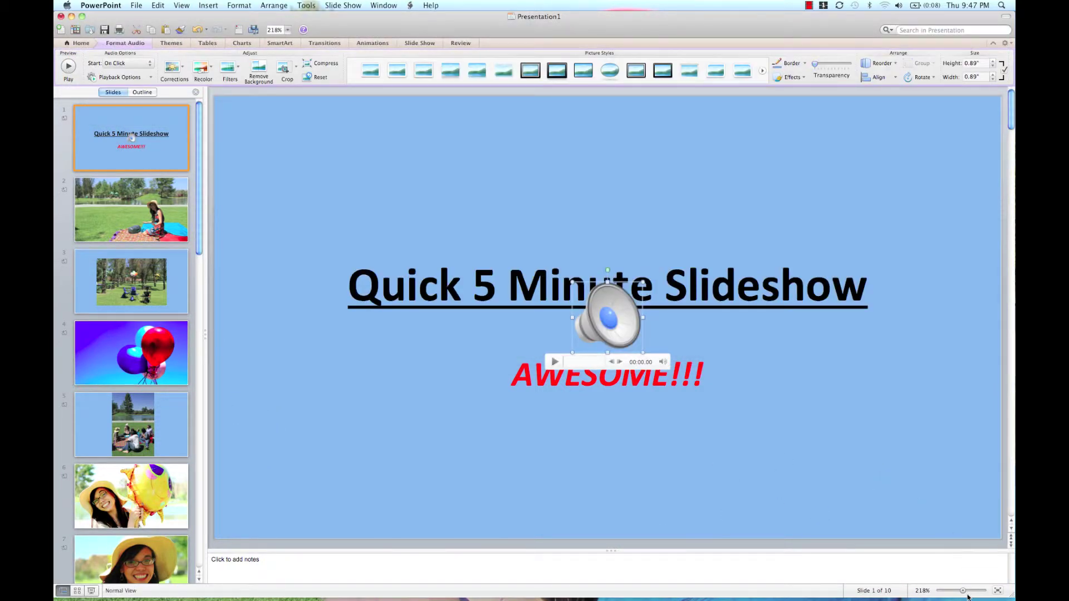
drag(962, 591, 954, 591)
drag(618, 321, 271, 337)
- Set the audio to Play Across Slides and Hide Icon During Show
click(135, 63)
click(142, 73)
click(122, 78)
click(143, 90)
click(425, 44)
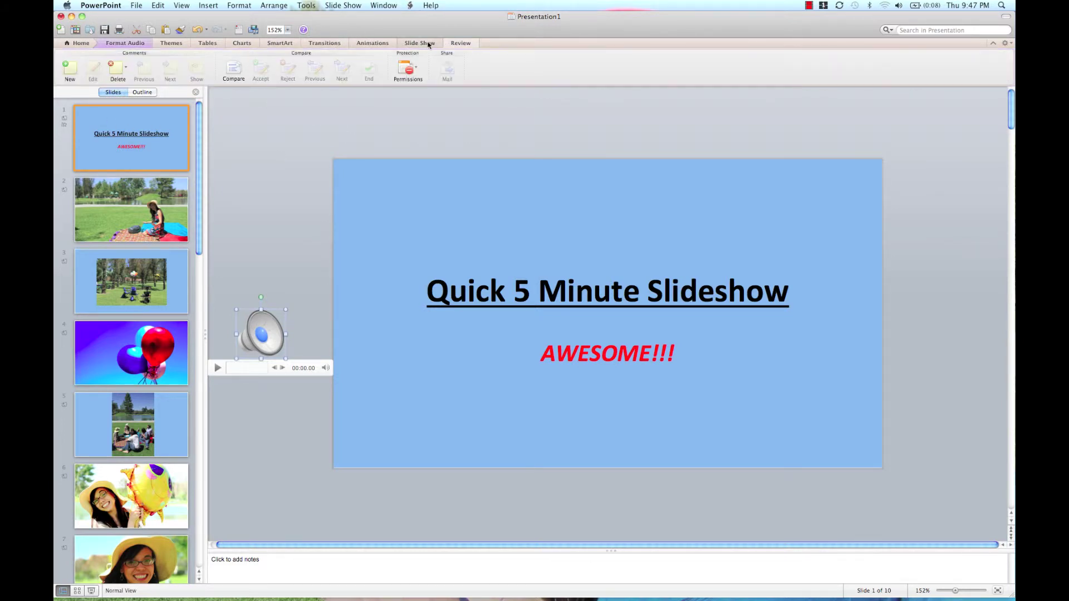
- Bring up the Set Up Show dialog, currently a speaker-presented show of all slides using timings
click(169, 77)
click(410, 79)
click(410, 61)
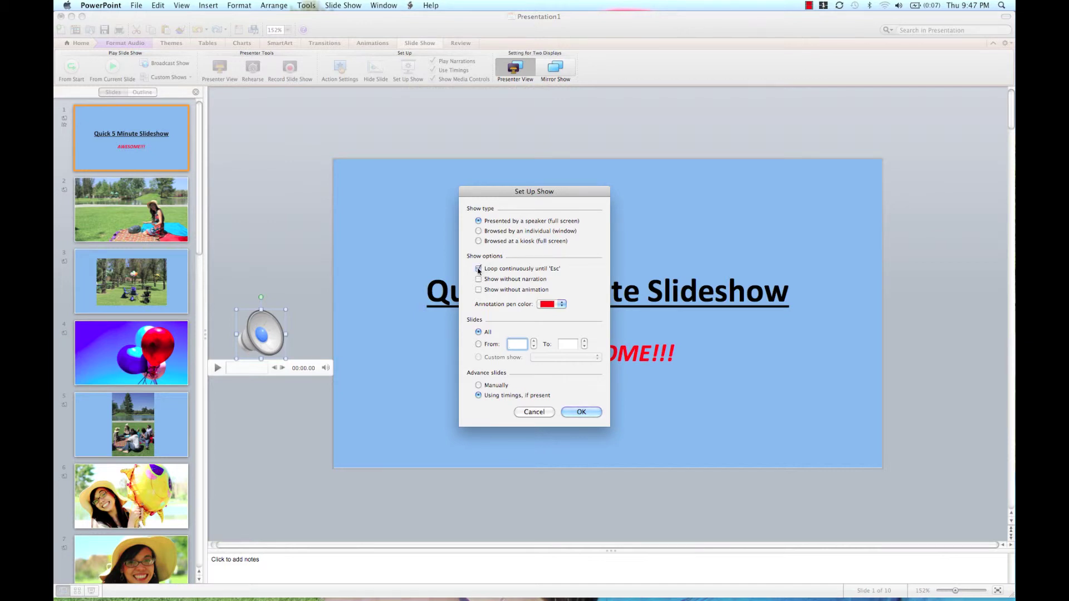